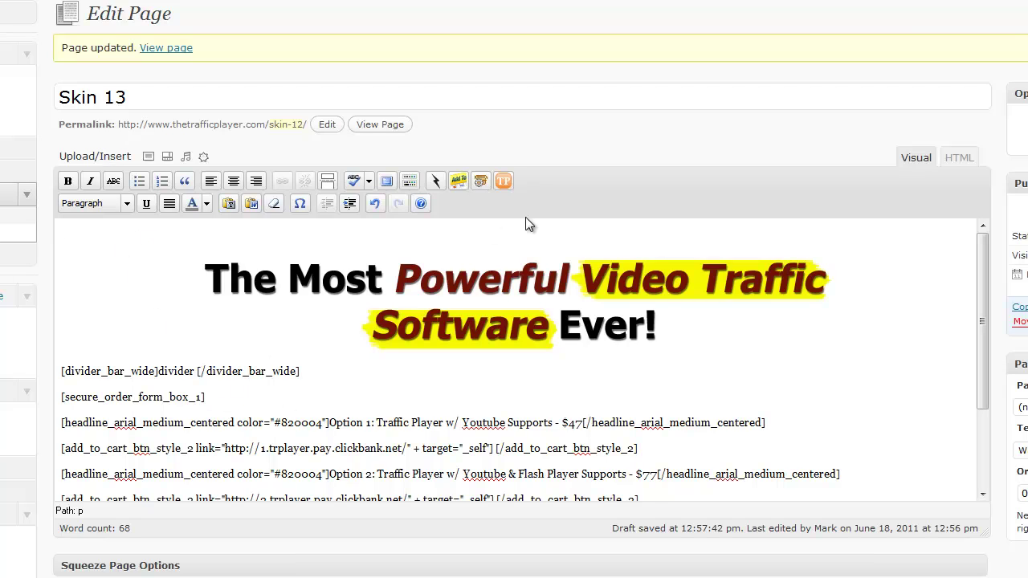
Step: Open the Traffic Player video dialog and examine the player skins and video options offered for a YouTube video
click(504, 182)
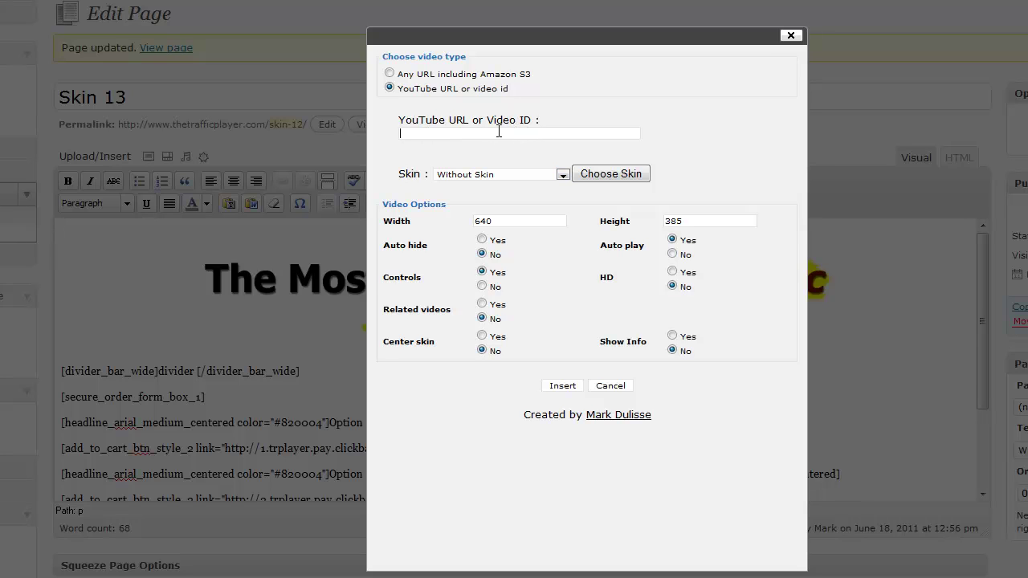
click(451, 132)
click(601, 171)
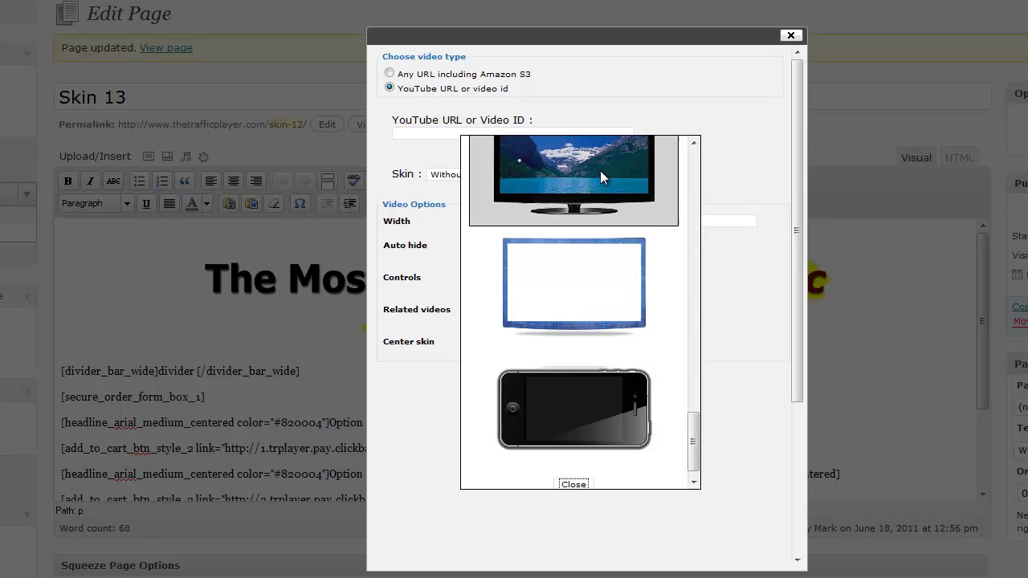
drag(693, 442, 645, 452)
click(572, 468)
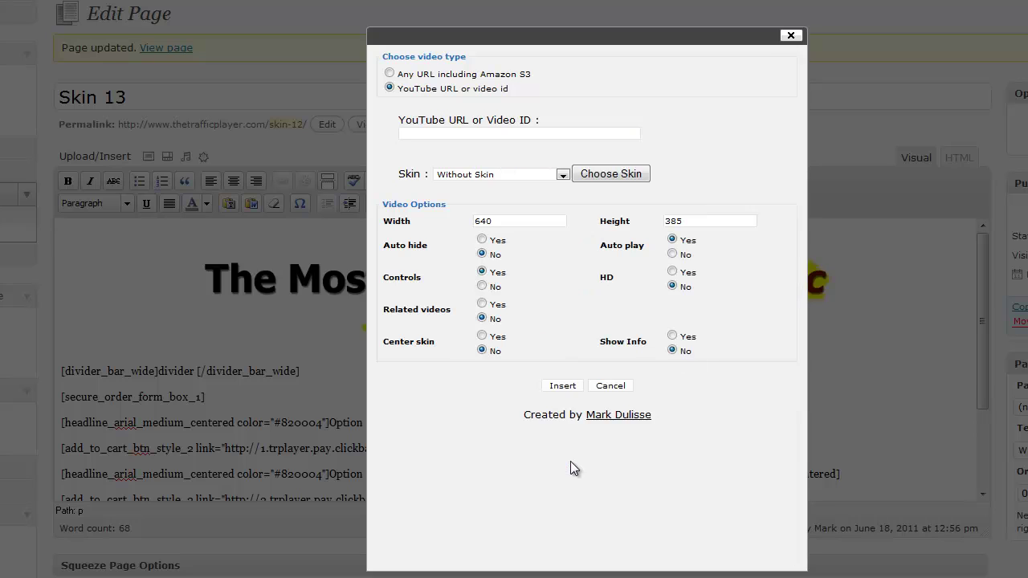
click(562, 174)
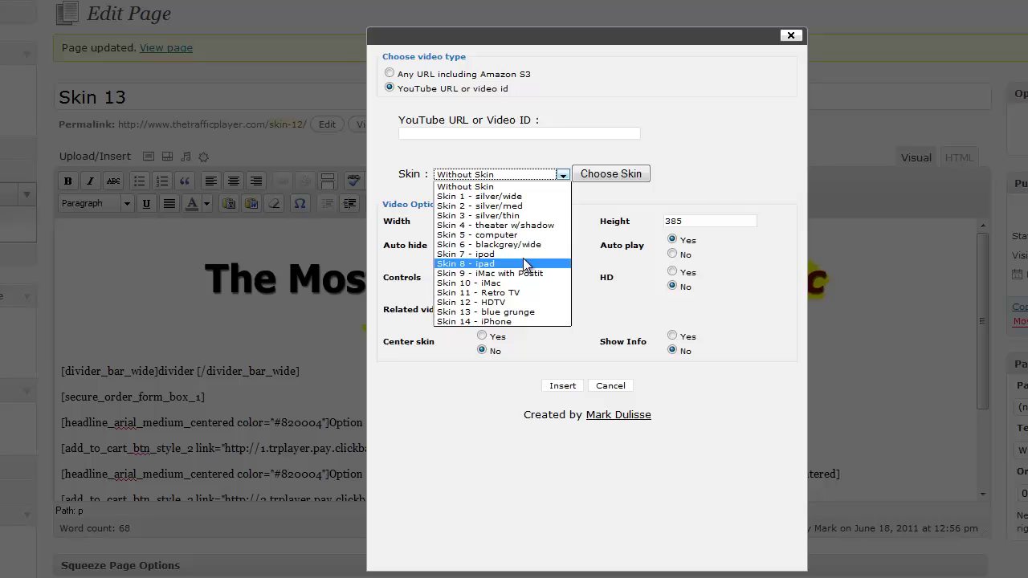
click(740, 157)
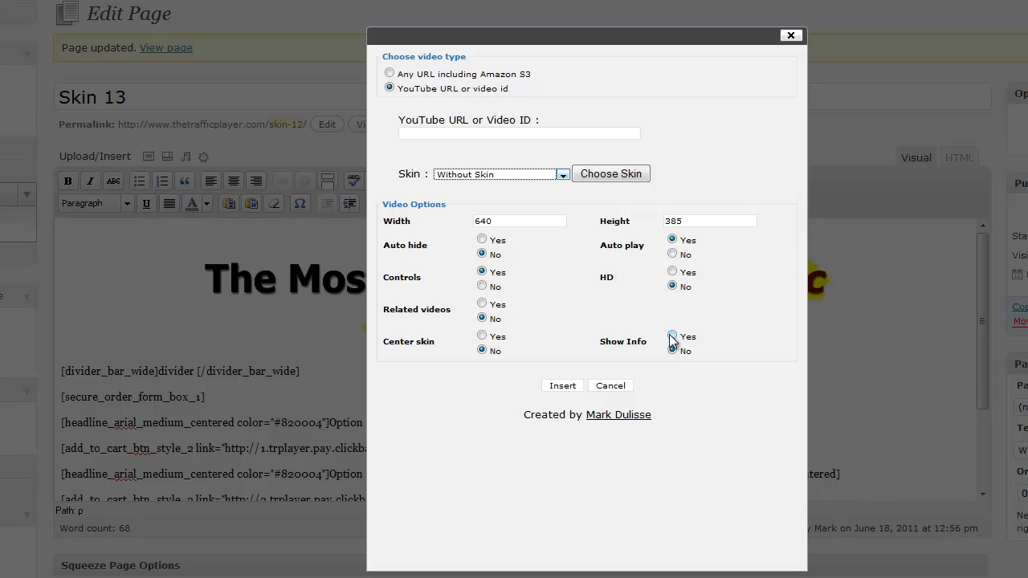
click(672, 337)
click(390, 74)
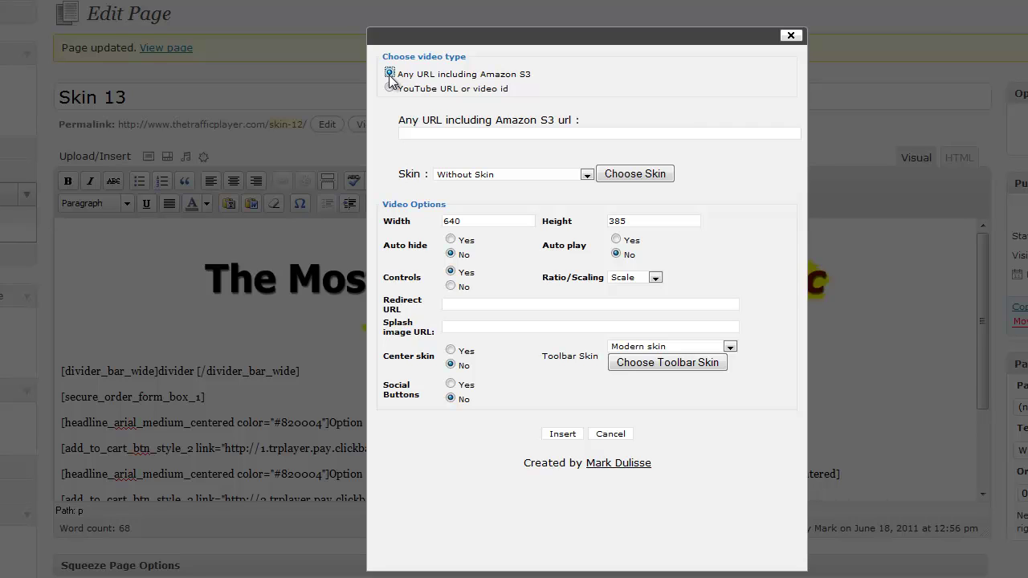
click(465, 134)
double_click(498, 134)
click(529, 180)
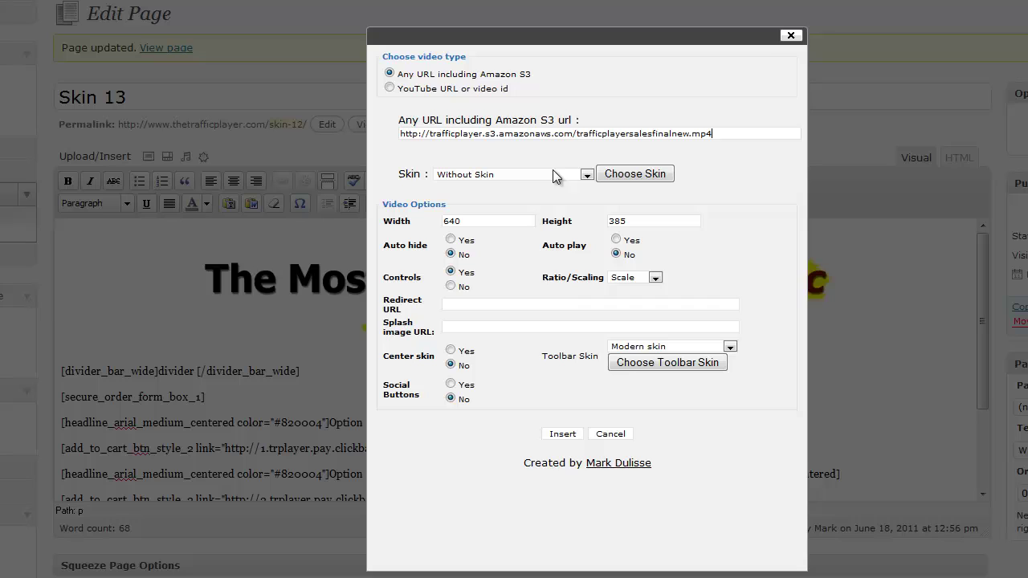
Step: Choose the Skin 13 - blue grunge player skin and set the video size to 800 wide by 450 high
click(630, 175)
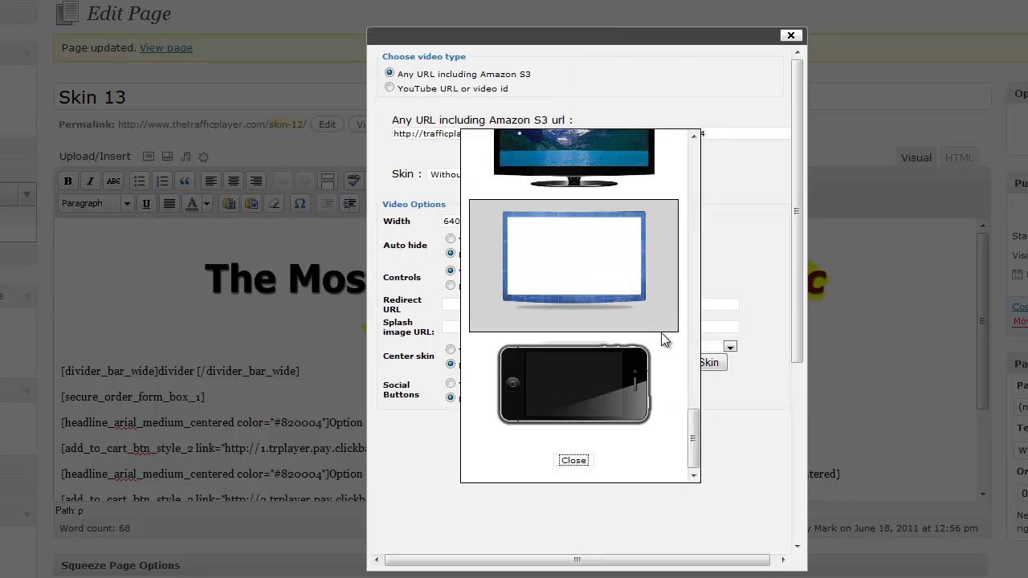
click(572, 249)
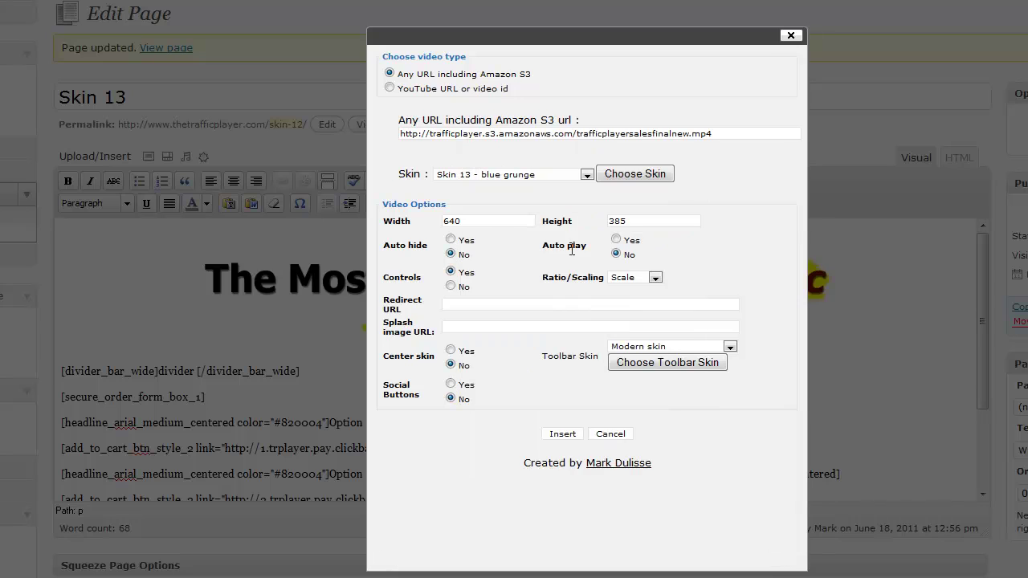
drag(468, 218, 422, 223)
text(800)
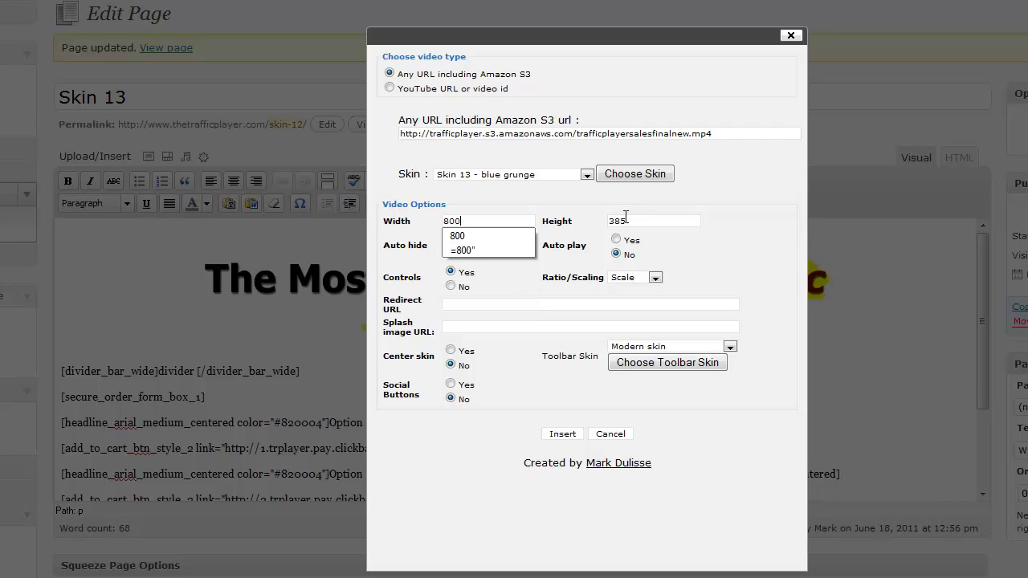
drag(628, 221, 578, 222)
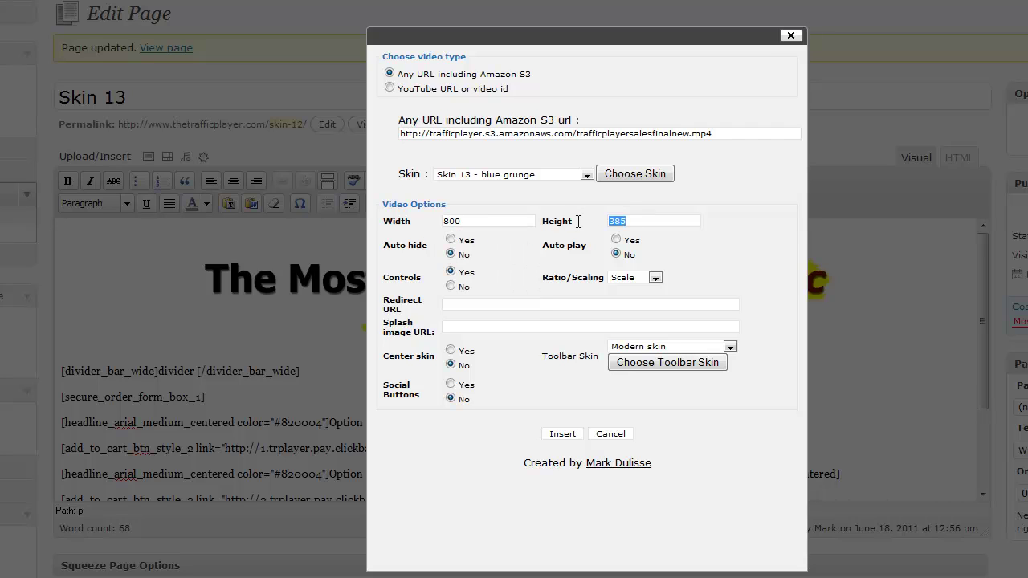
text(450)
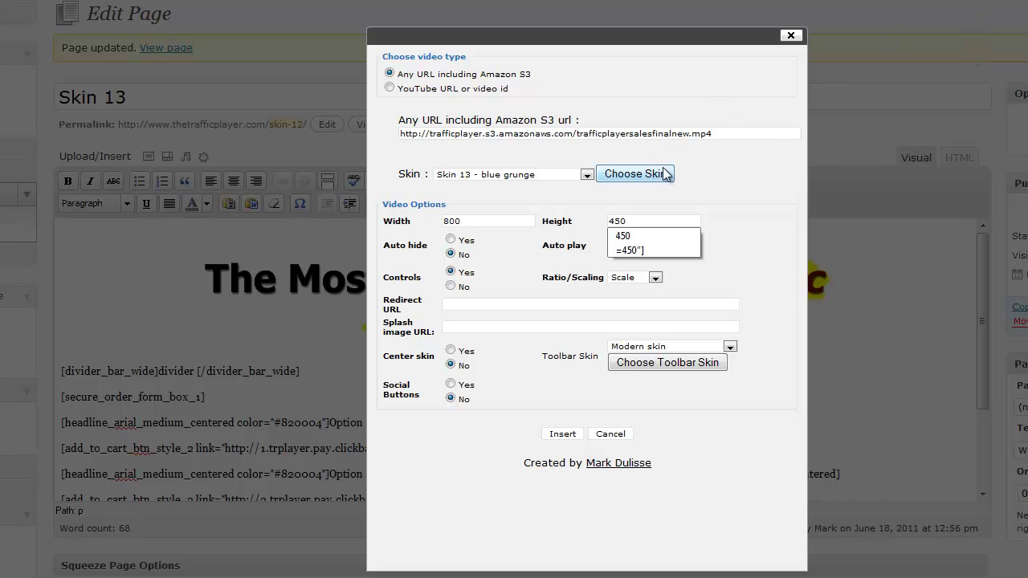
click(712, 84)
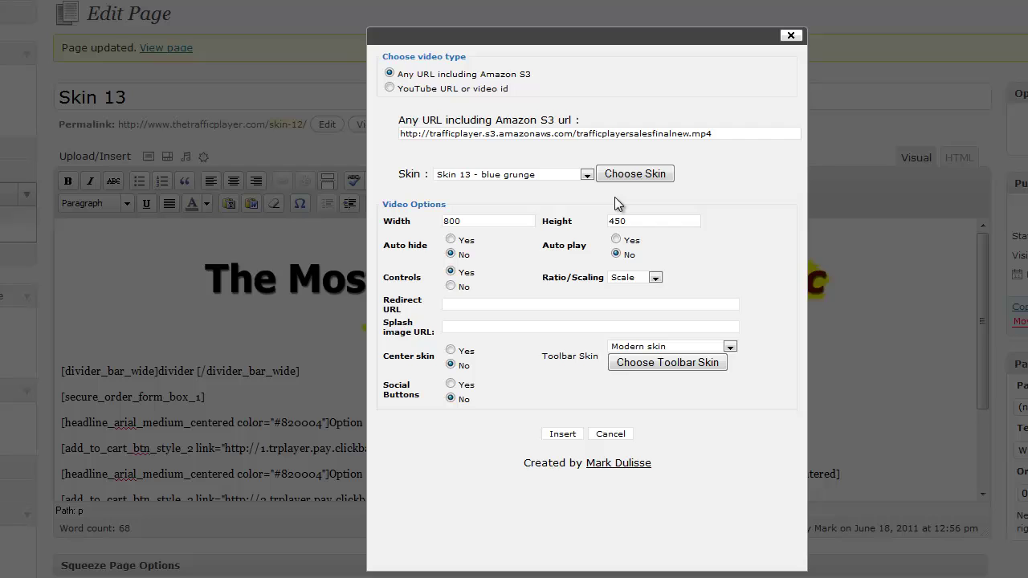
Step: Turn off the player controls and enable auto play, leaving the ratio/scaling at Scale
click(451, 287)
click(617, 240)
click(656, 278)
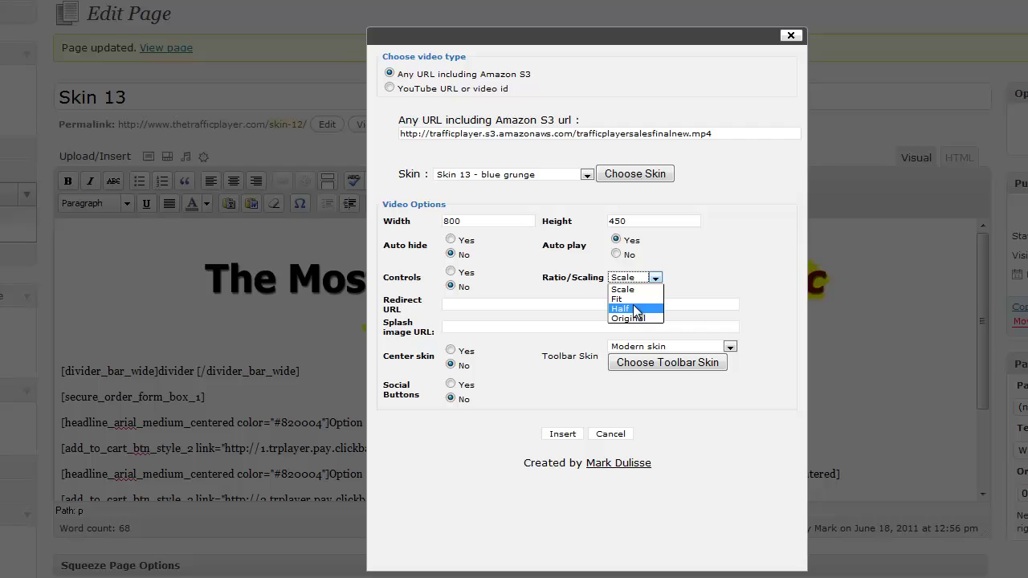
click(733, 247)
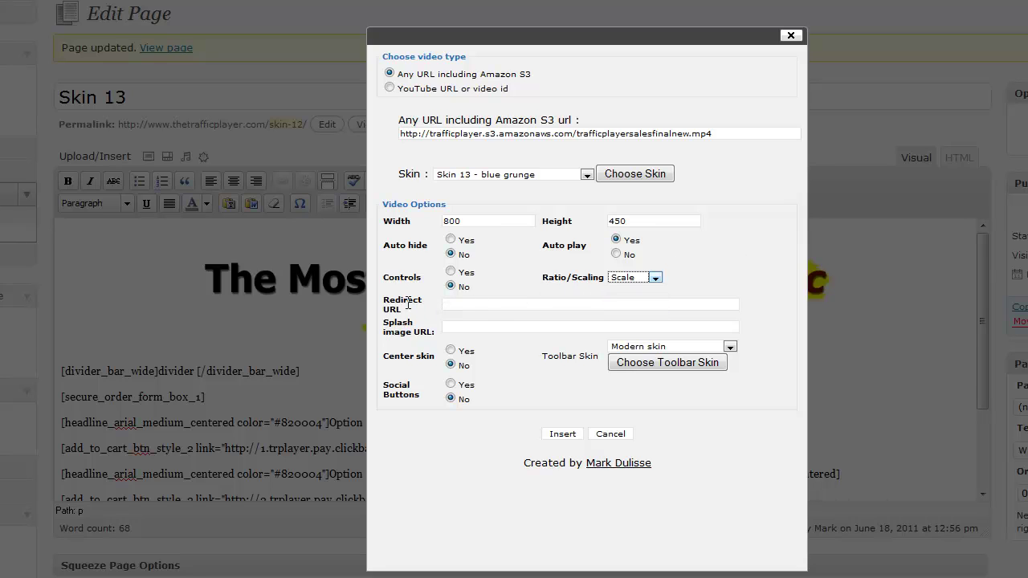
Step: Look at the redirect URL and splash image URL fields, switching auto play off and back on
click(475, 302)
click(473, 302)
click(475, 302)
click(616, 255)
click(494, 329)
click(616, 240)
Step: Center the player skin, set the controls to No and insert the video into the page
click(450, 351)
click(450, 272)
click(661, 364)
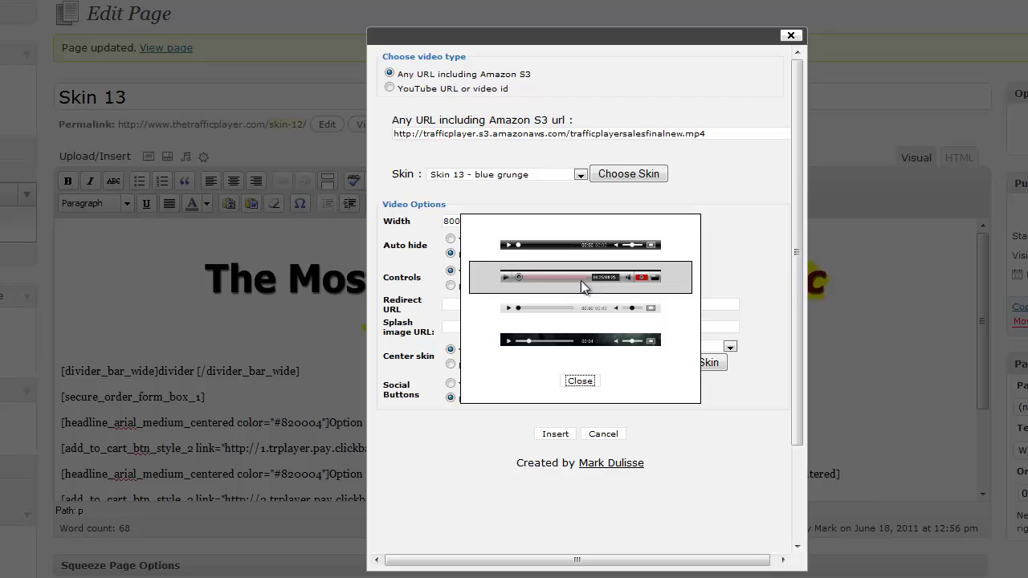
click(580, 381)
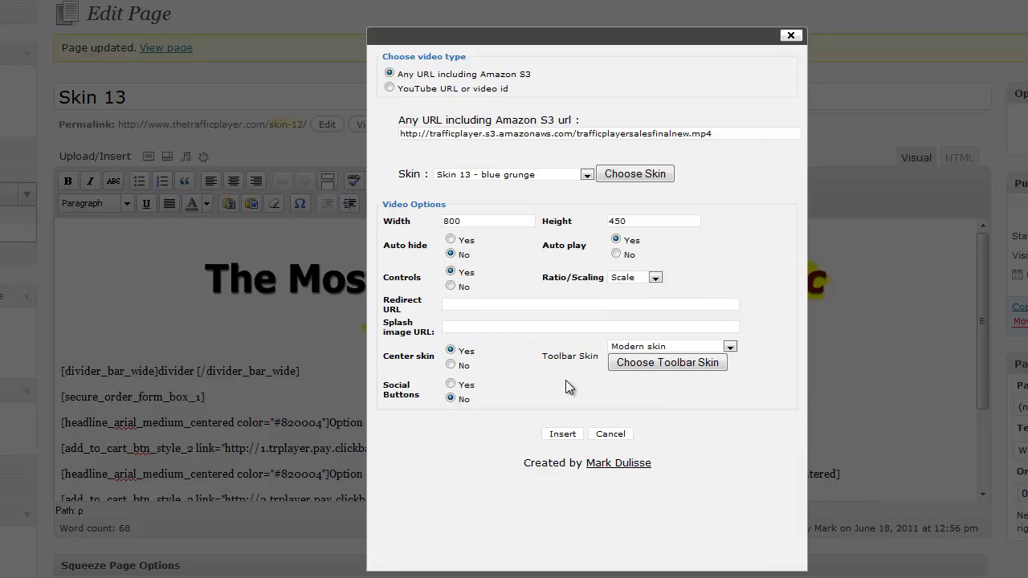
click(452, 287)
click(561, 434)
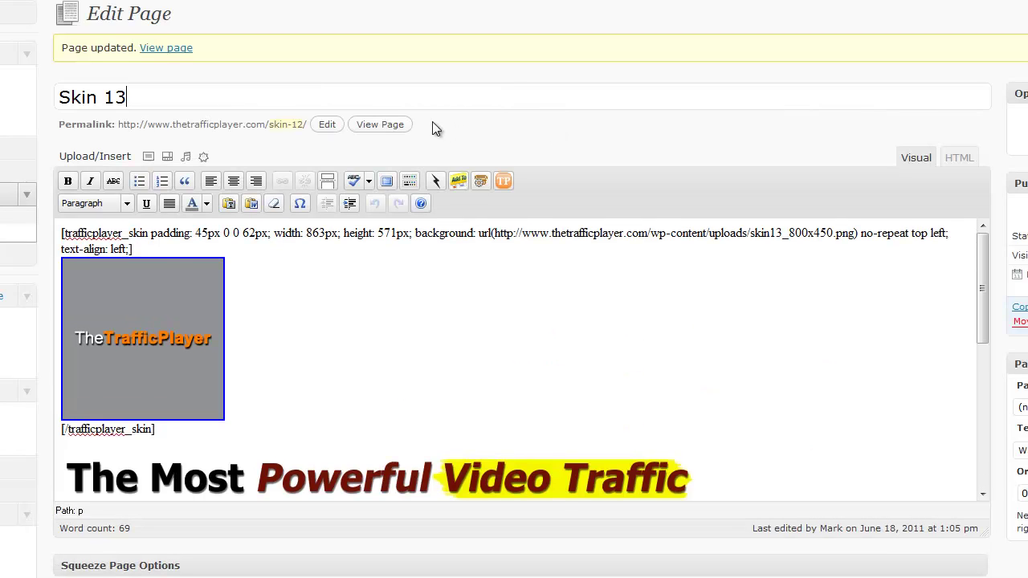
Step: Open the updated page in a new tab and examine how the skinned video plays on it
right_click(170, 52)
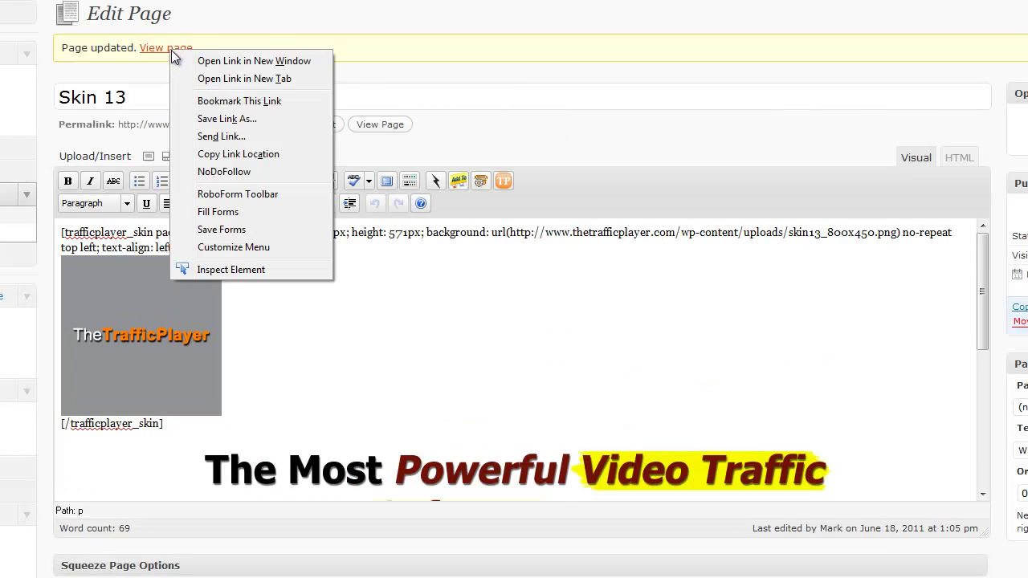
click(222, 78)
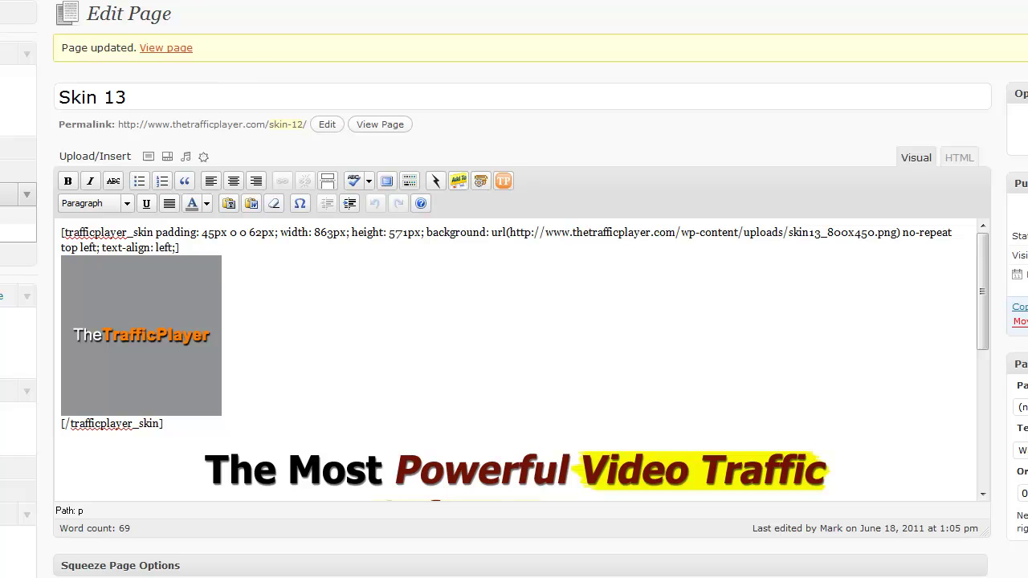
key(ctrl+Tab)
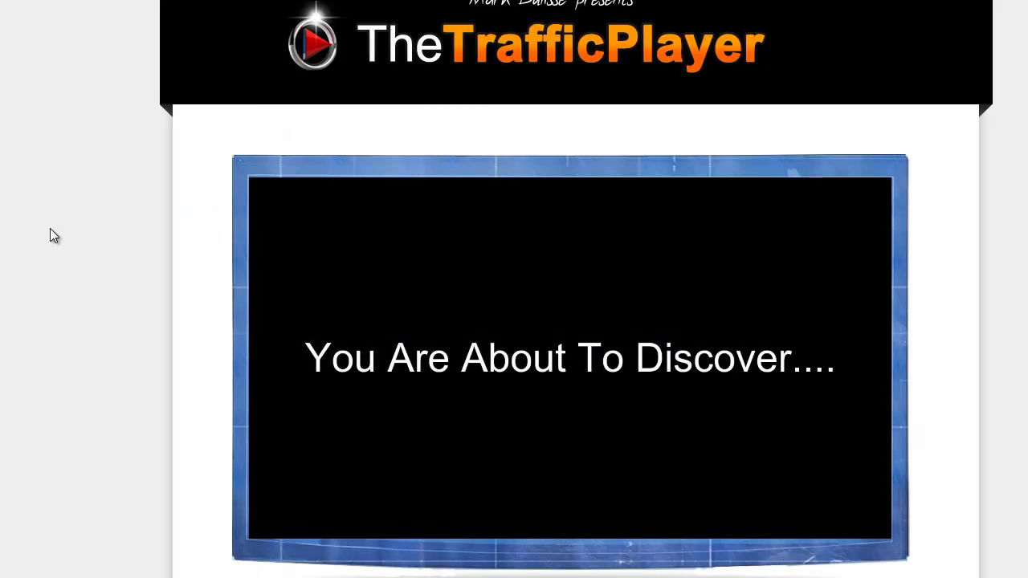
scroll(50, 236, down, 3)
scroll(49, 236, up, 1)
scroll(50, 236, up, 1)
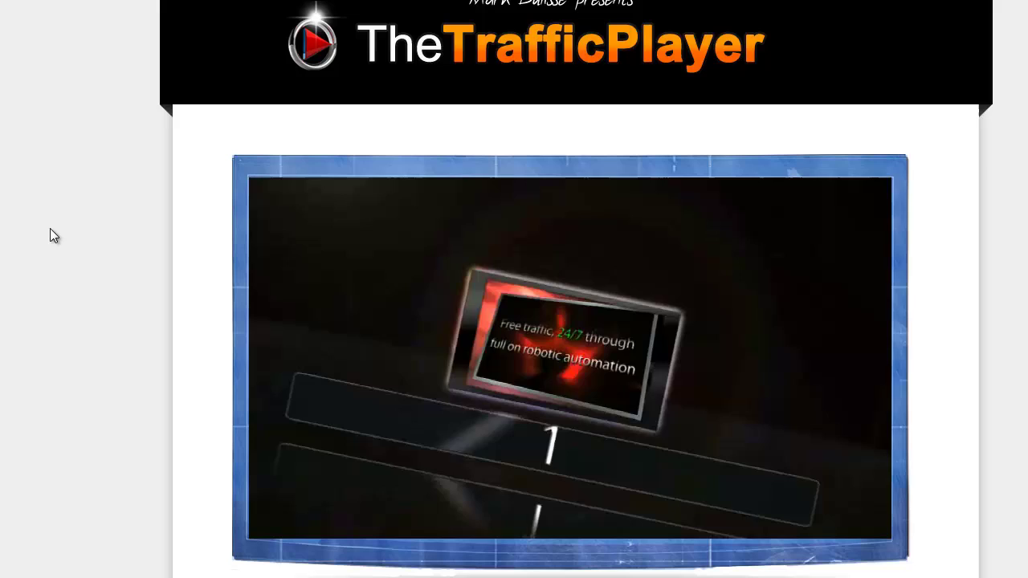
scroll(50, 235, down, 1)
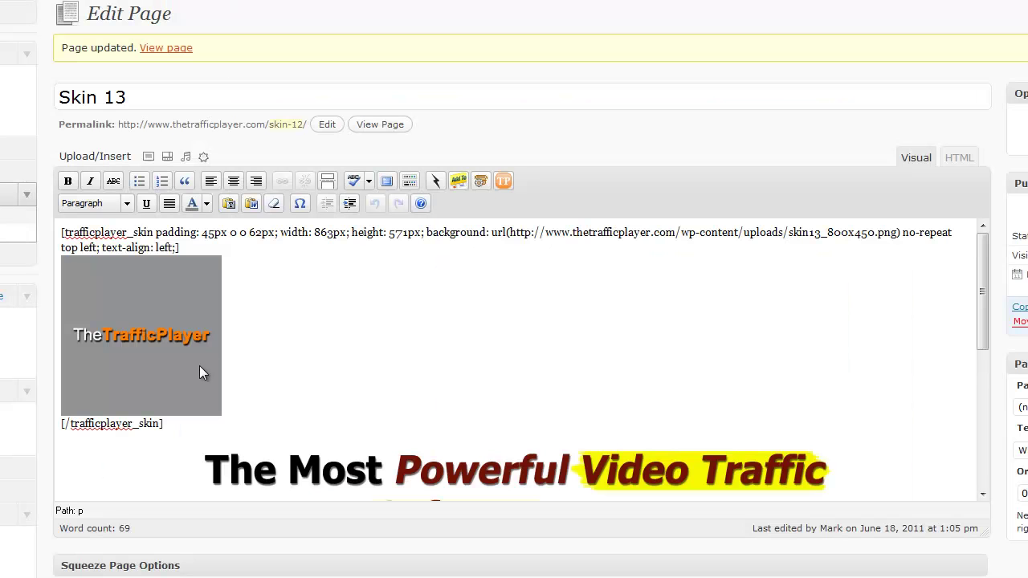
Step: Delete the inserted Traffic Player video and its skin shortcode from the page content
triple_click(168, 423)
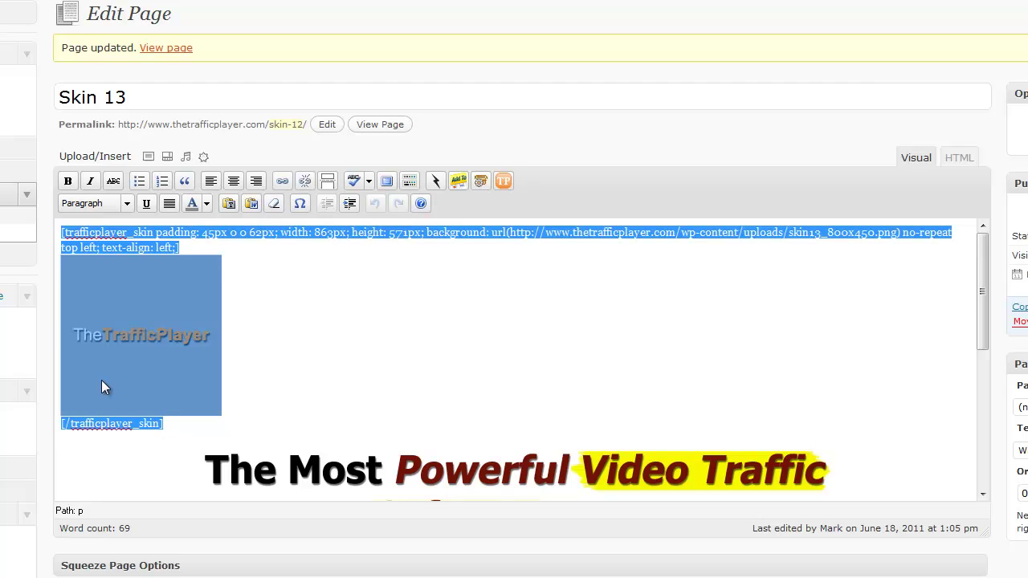
key(Delete)
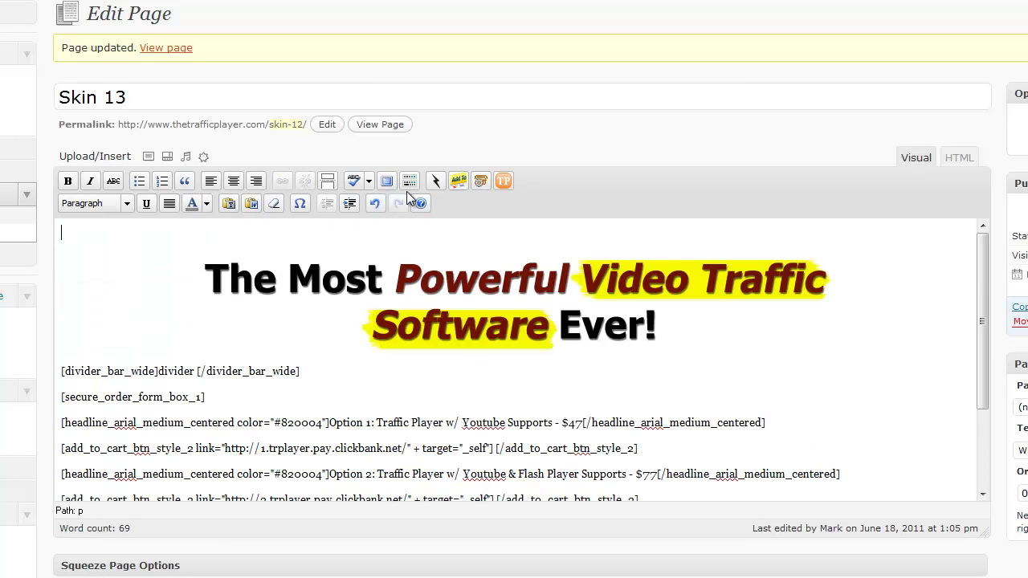
click(503, 181)
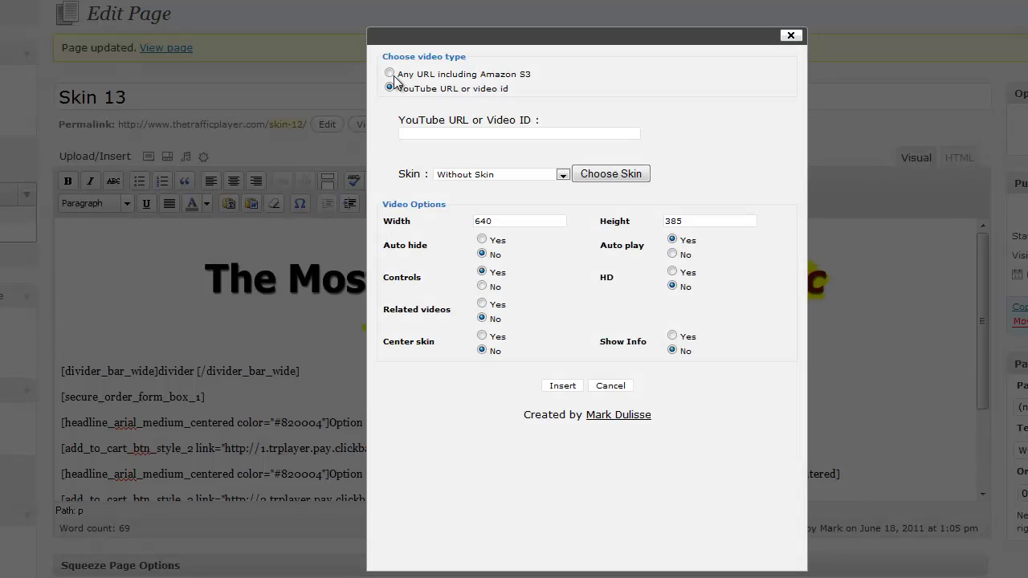
click(389, 73)
click(445, 130)
click(445, 130)
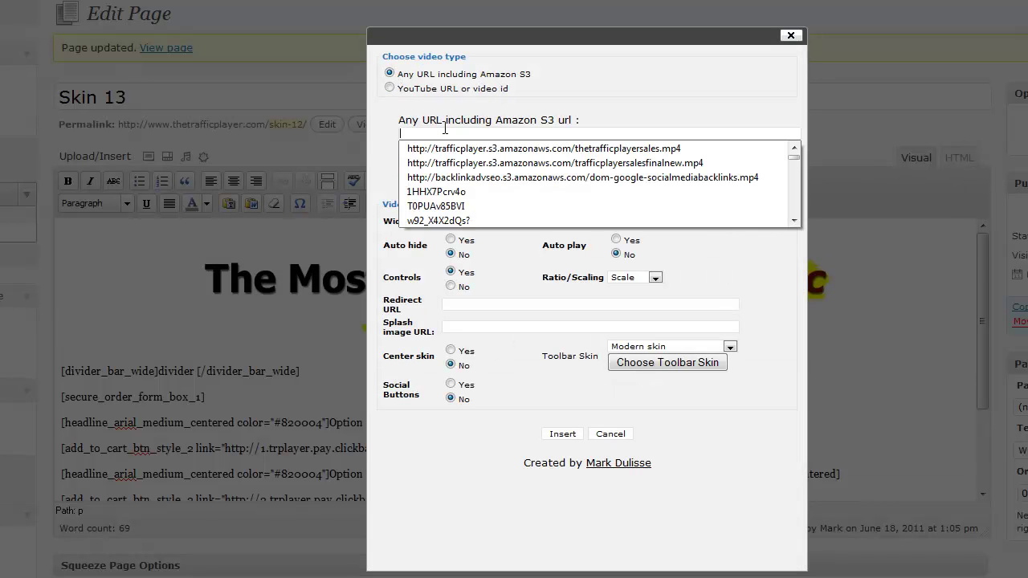
click(482, 162)
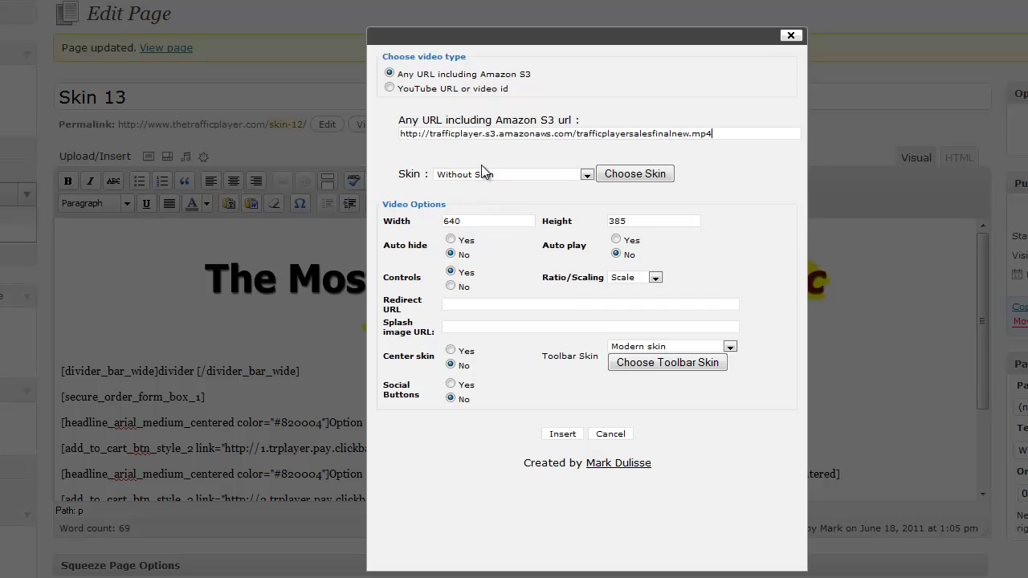
Step: Apply the Skin 13 - blue grunge player skin and set the width to 800 and the height to 450
click(624, 173)
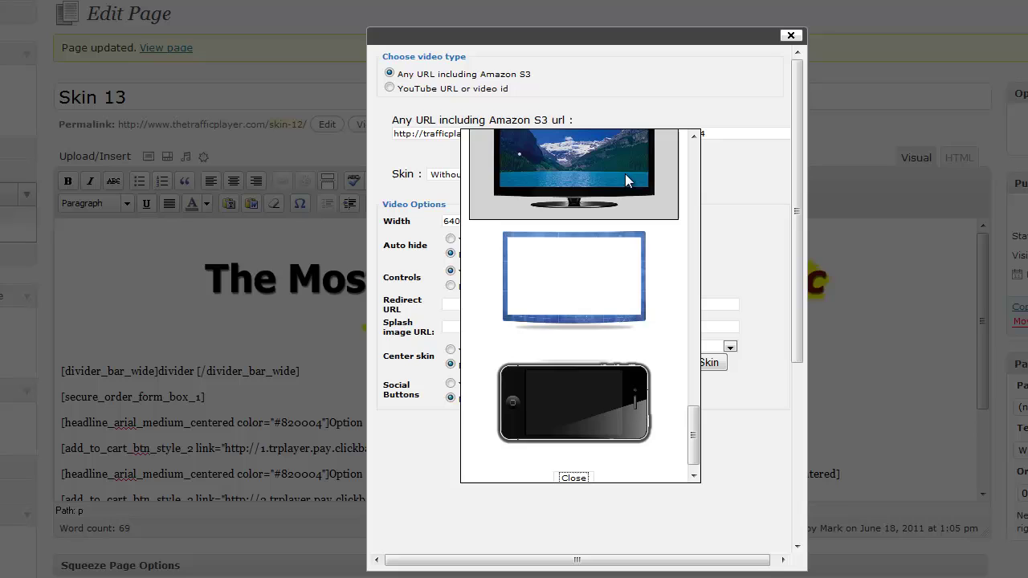
click(582, 277)
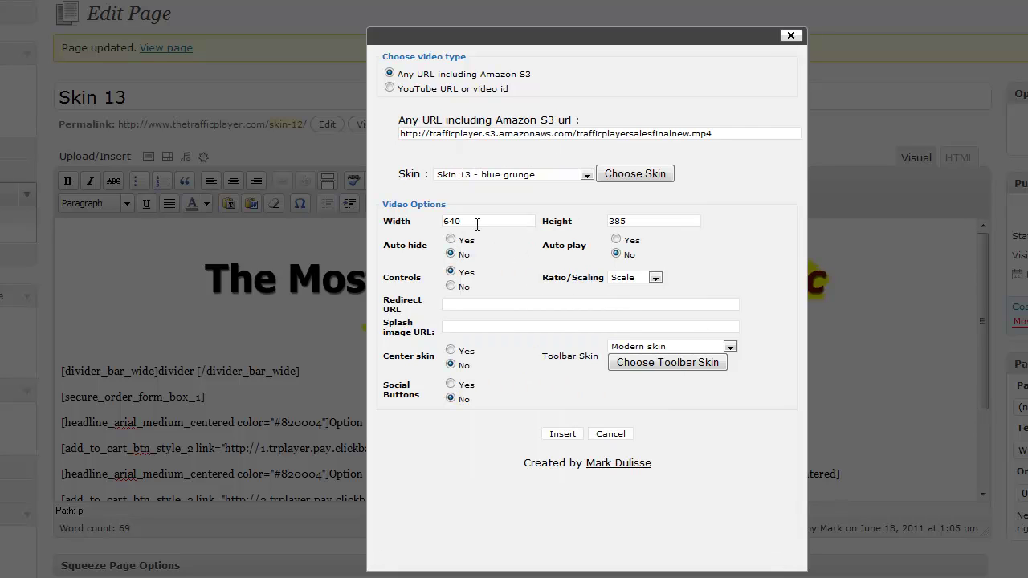
drag(452, 221, 424, 222)
text(800)
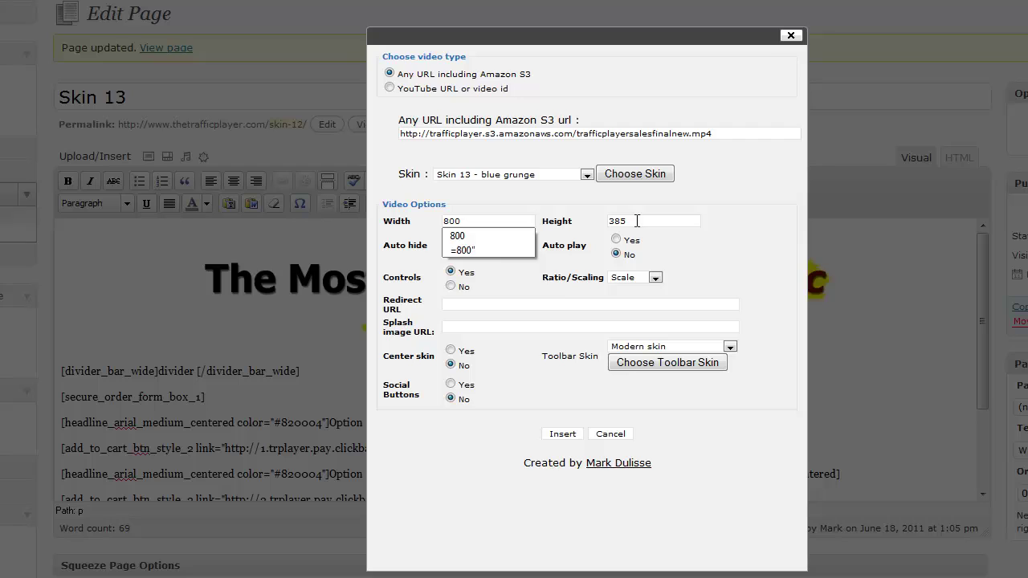
drag(636, 220, 568, 222)
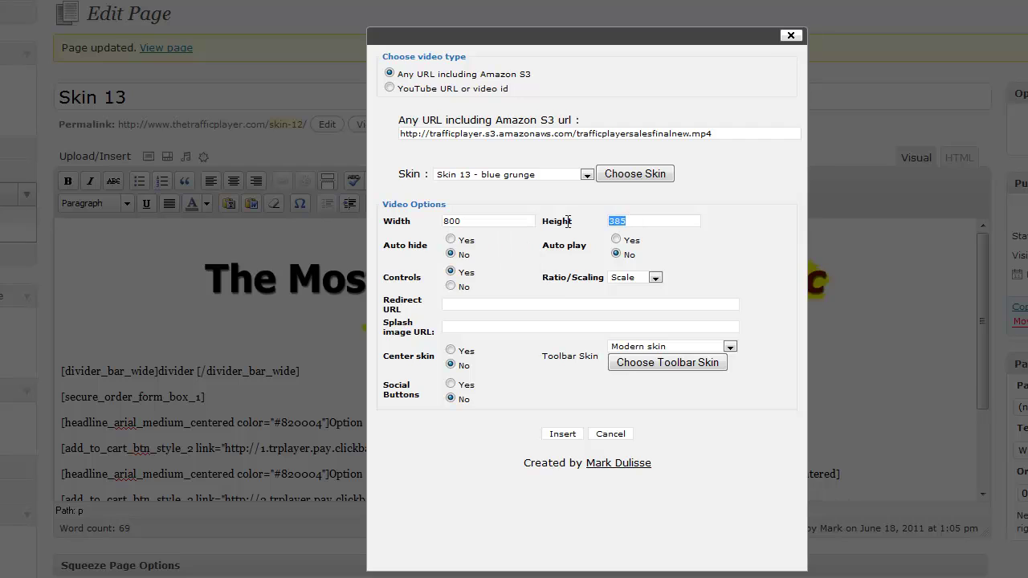
text(450)
click(749, 196)
Step: Insert the video with the Tube skin toolbar, the player skin centered and social buttons enabled
click(657, 365)
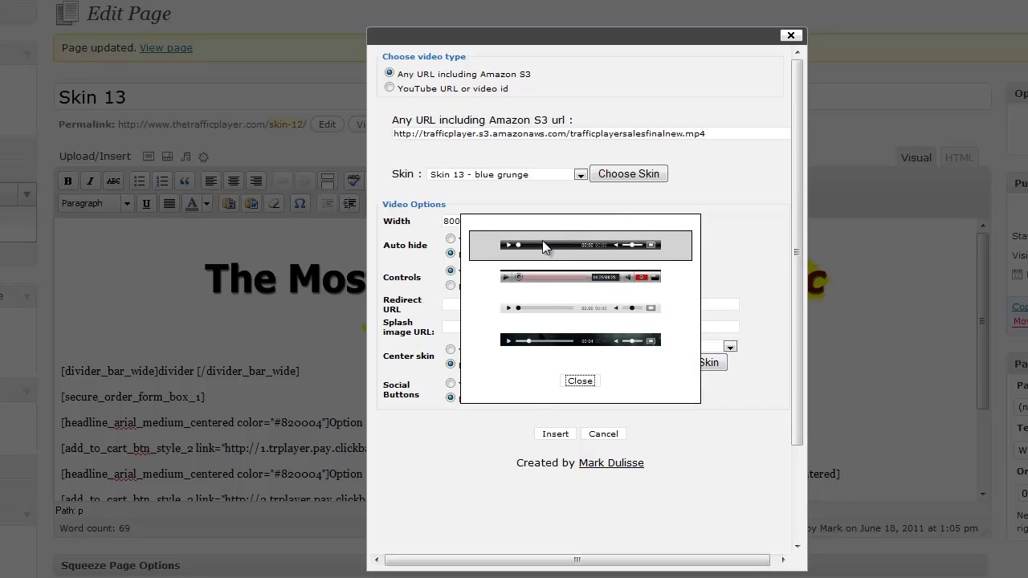
click(578, 278)
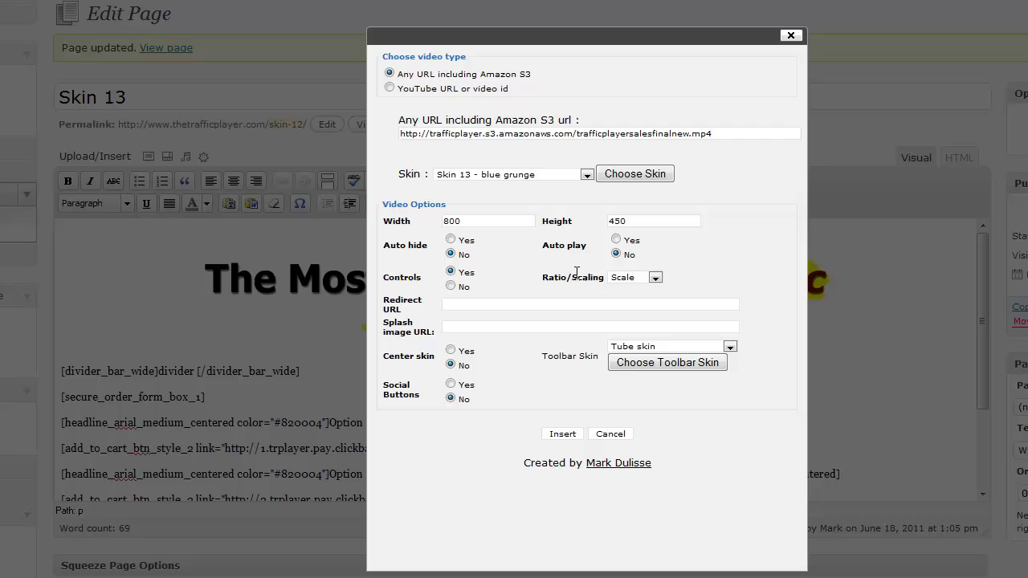
click(451, 351)
click(451, 386)
click(555, 434)
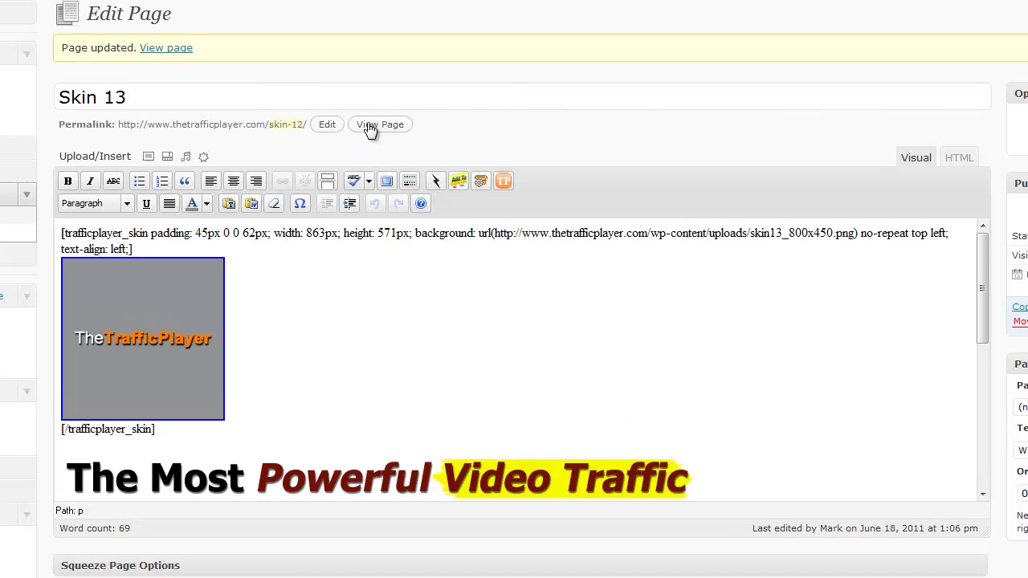
Step: Open the updated page in a new tab and check the video player's blue skin, Embed and other social buttons, and playback
right_click(167, 55)
click(205, 75)
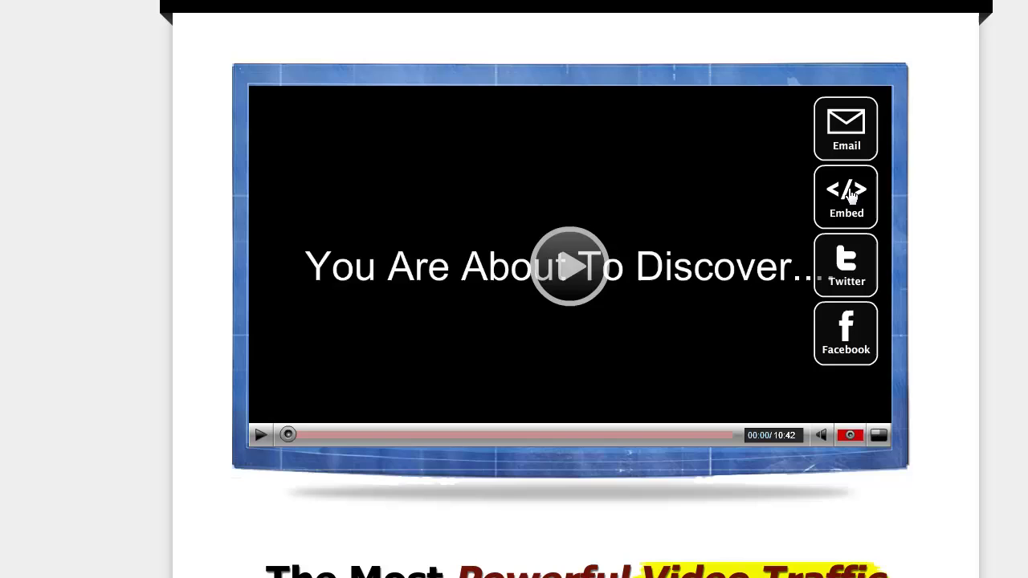
click(852, 195)
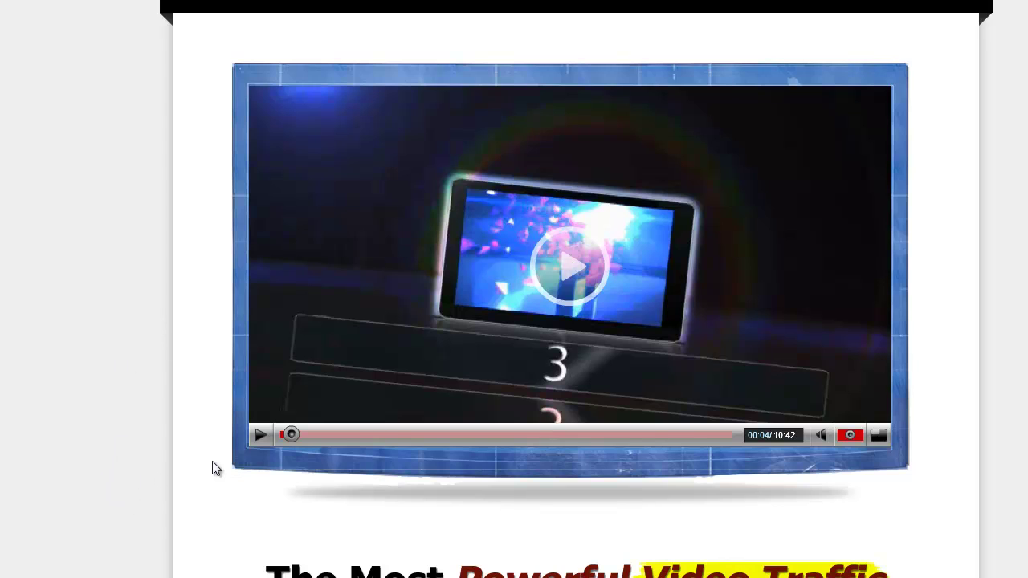
mouse_move(490, 381)
mouse_move(375, 328)
mouse_move(269, 418)
mouse_move(360, 346)
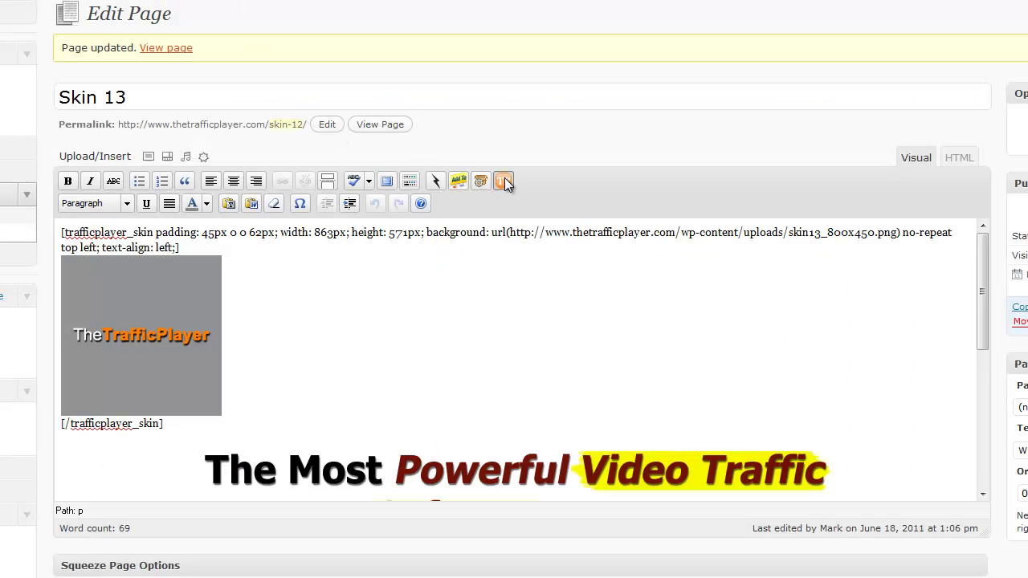
click(503, 182)
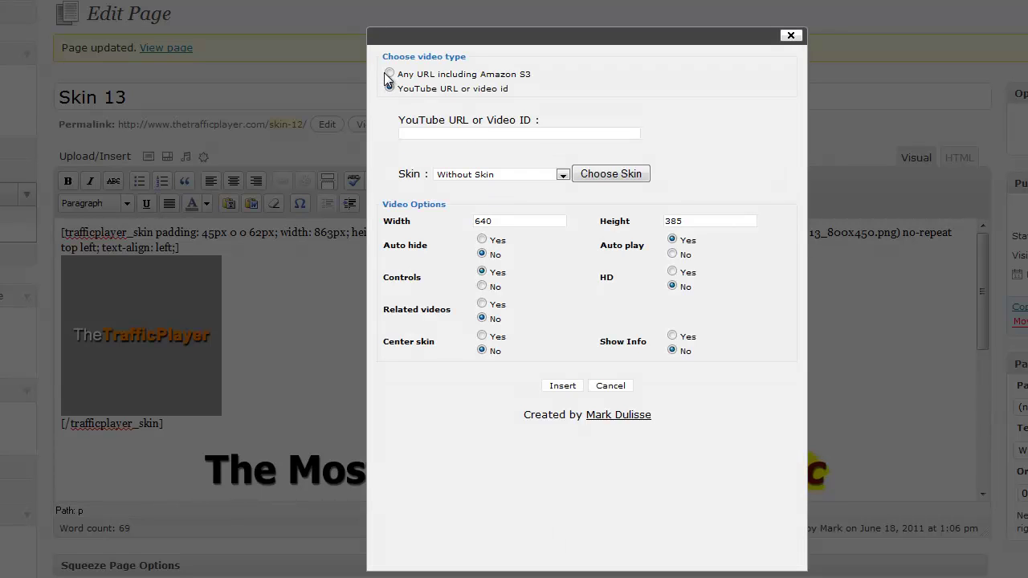
click(389, 74)
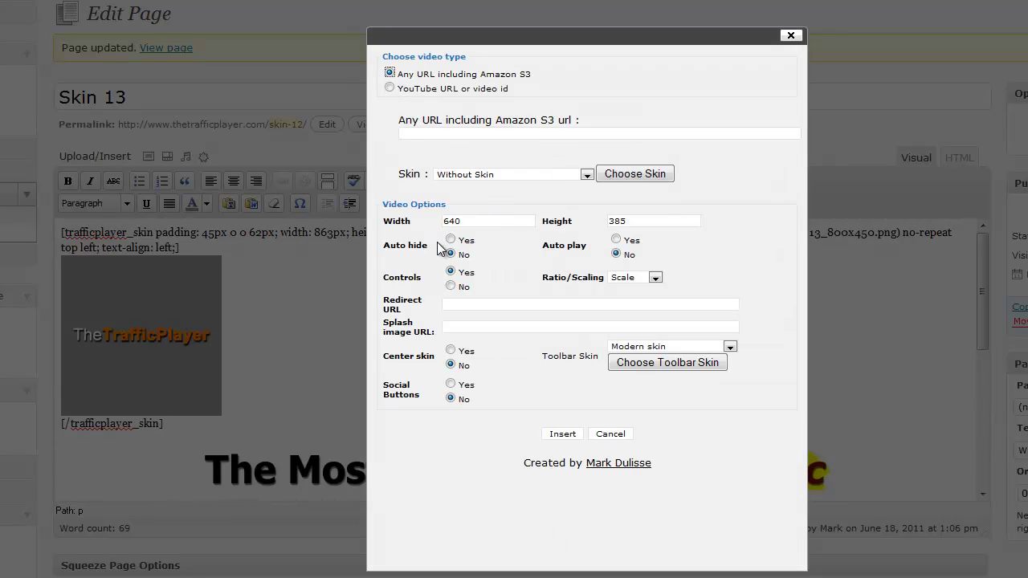
click(450, 240)
click(791, 36)
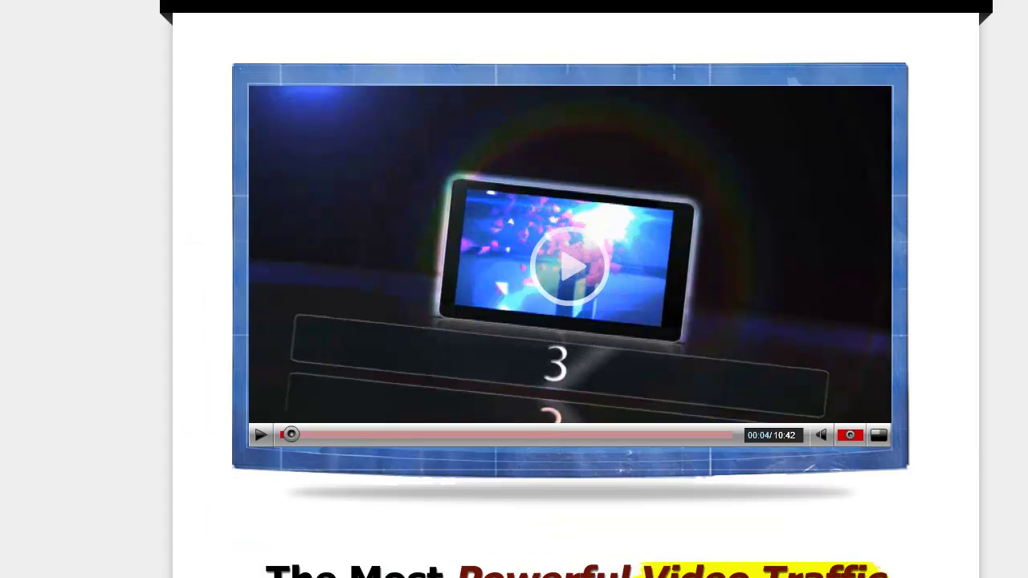
mouse_move(565, 319)
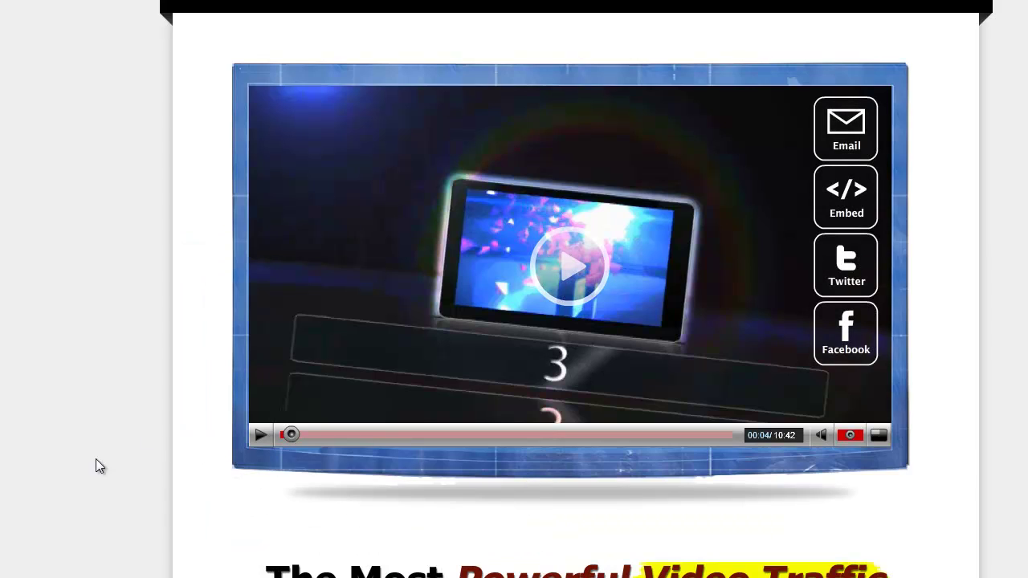